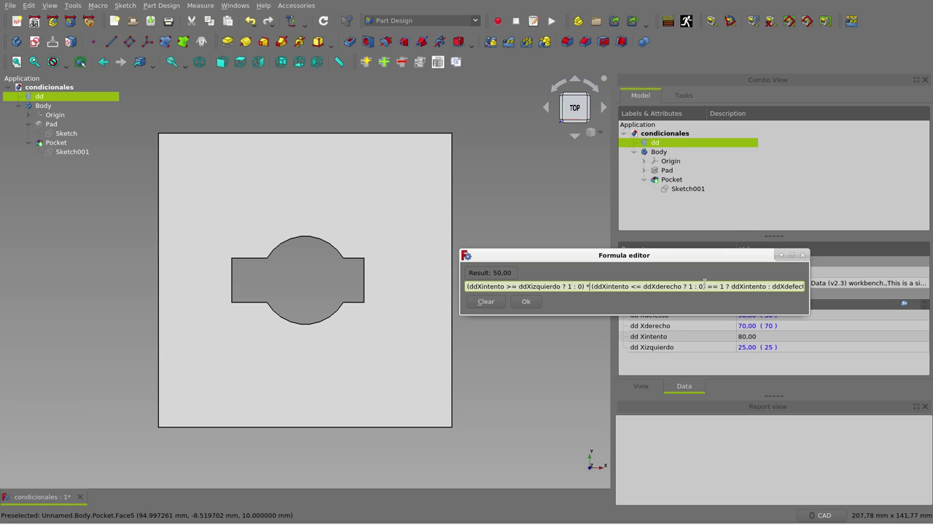
Step: Apply the conditional formula to dd Xcentro so it evaluates to 50,00
{"action": "left_click_drag", "start_coordinate": [707, 285], "coordinate": [461, 283]}
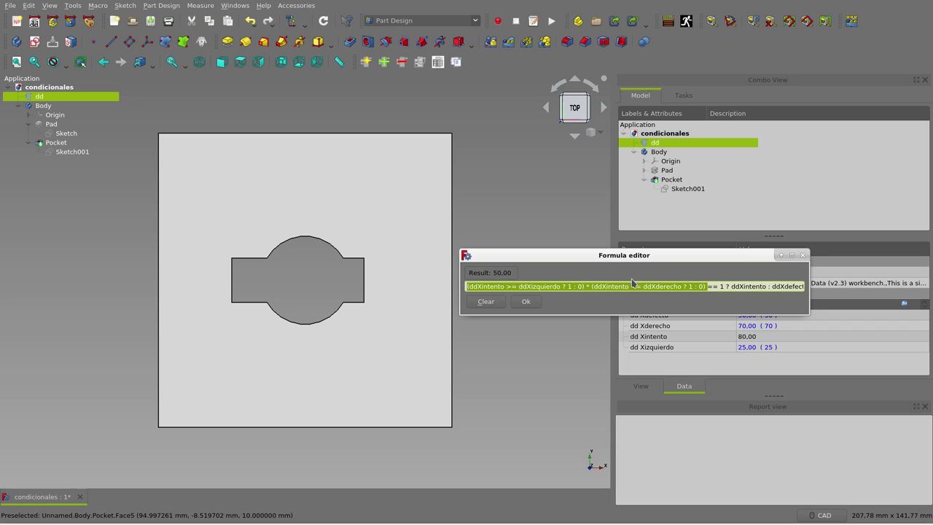
{"action": "left_click", "coordinate": [719, 286]}
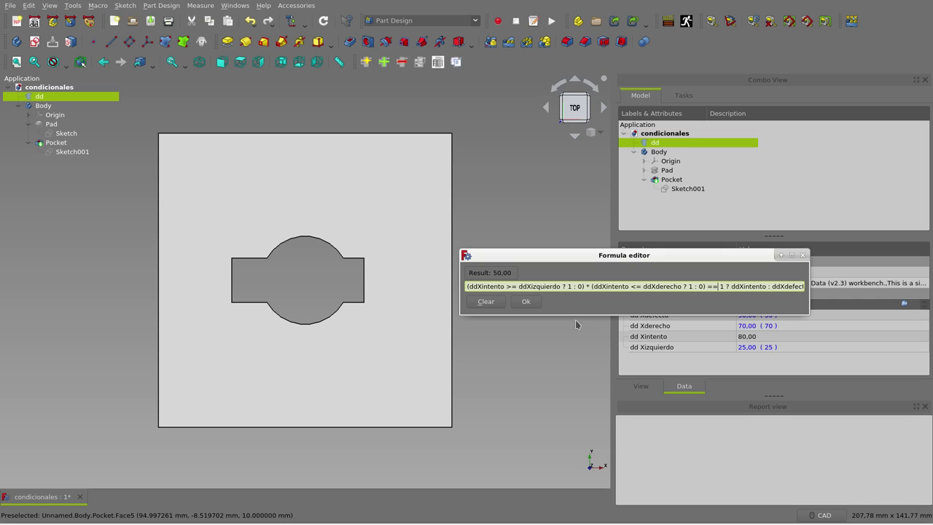
{"action": "left_click", "coordinate": [528, 303]}
{"action": "left_click", "coordinate": [784, 314]}
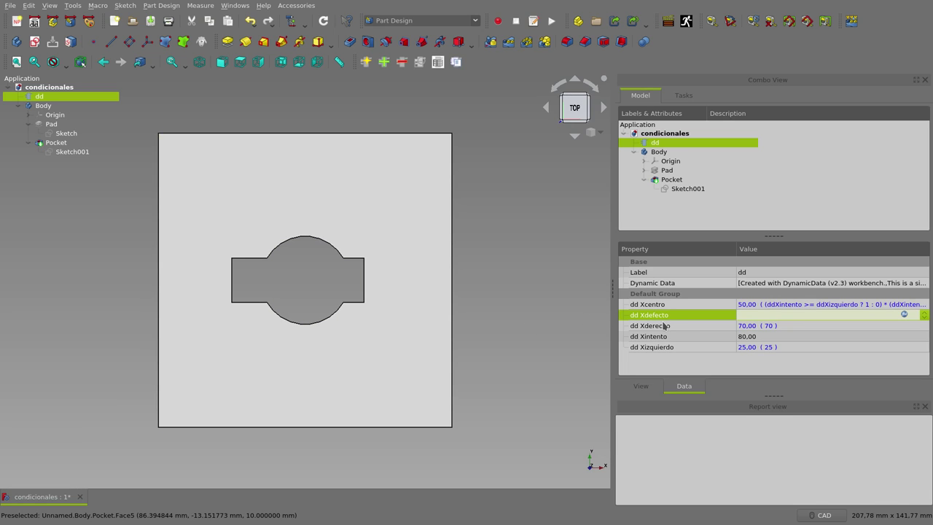
{"action": "left_click", "coordinate": [761, 337]}
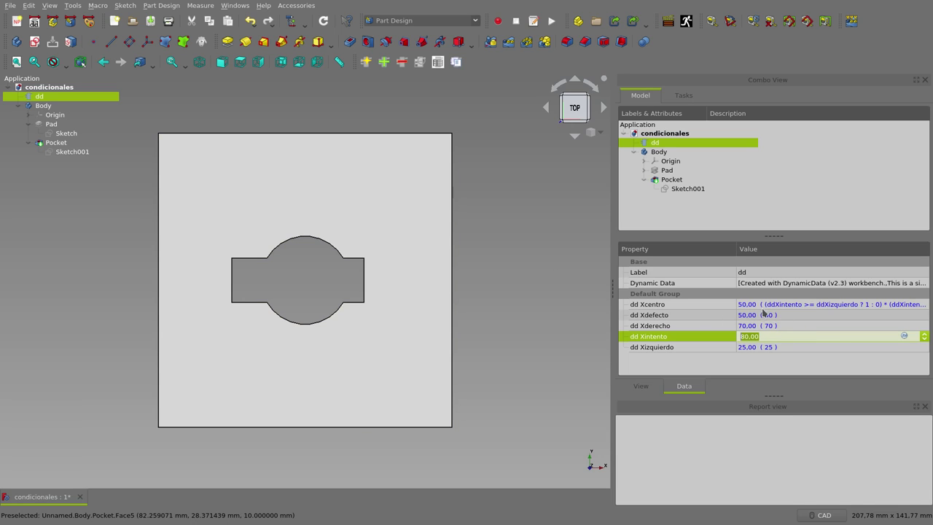
{"action": "left_click", "coordinate": [798, 304]}
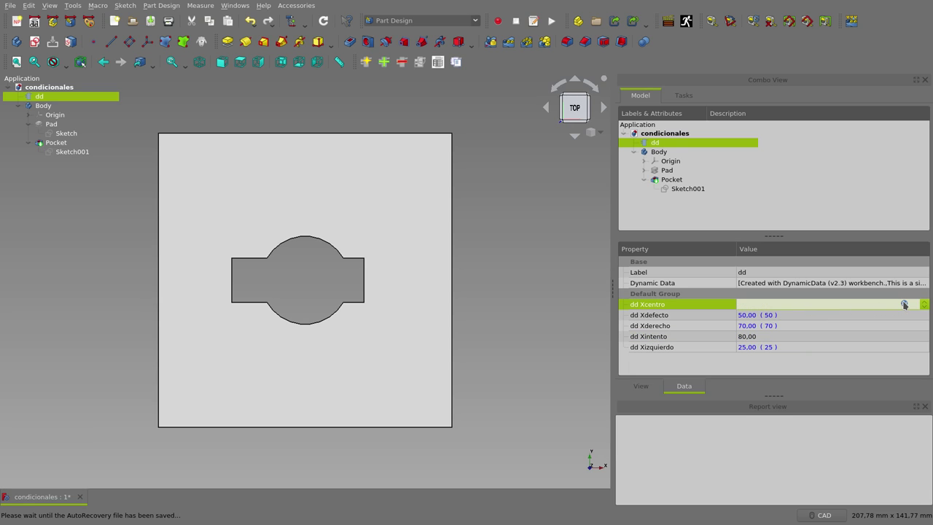
{"action": "left_click", "coordinate": [905, 305]}
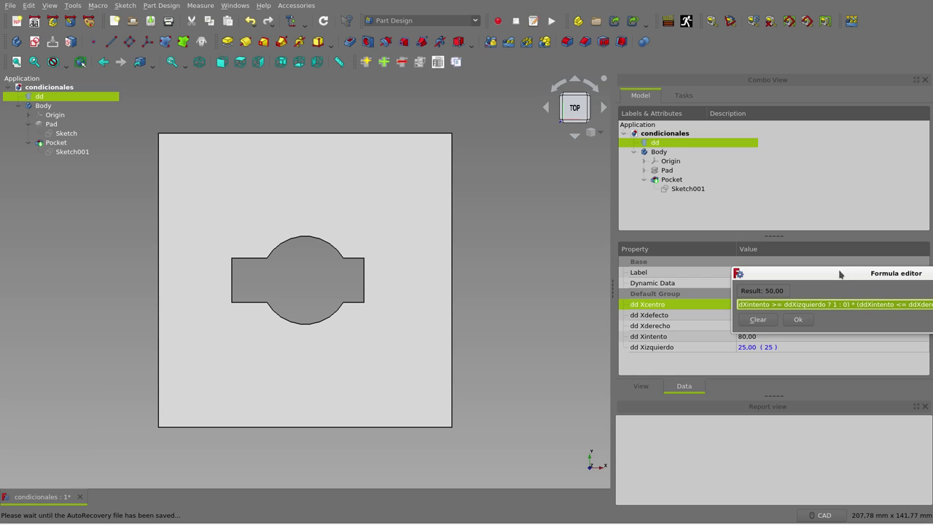
{"action": "left_click_drag", "start_coordinate": [839, 274], "coordinate": [588, 189]}
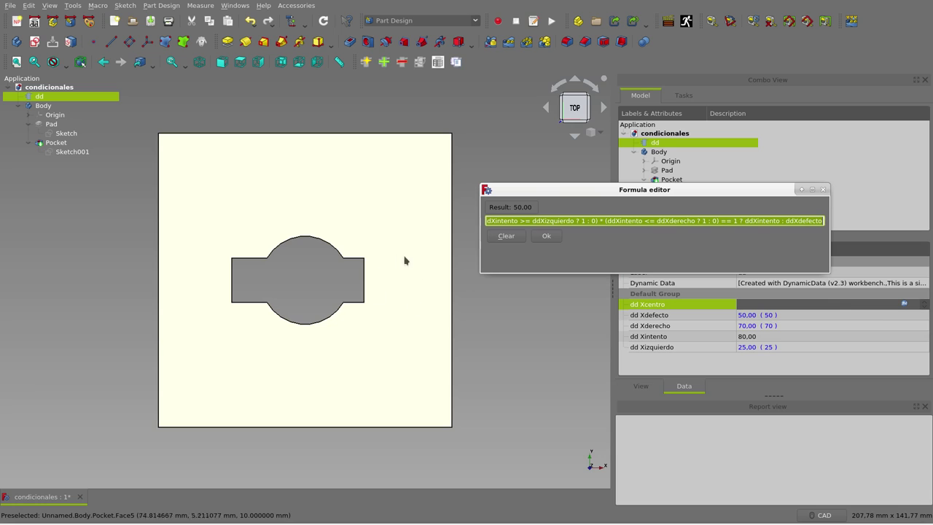
{"action": "left_click", "coordinate": [823, 189]}
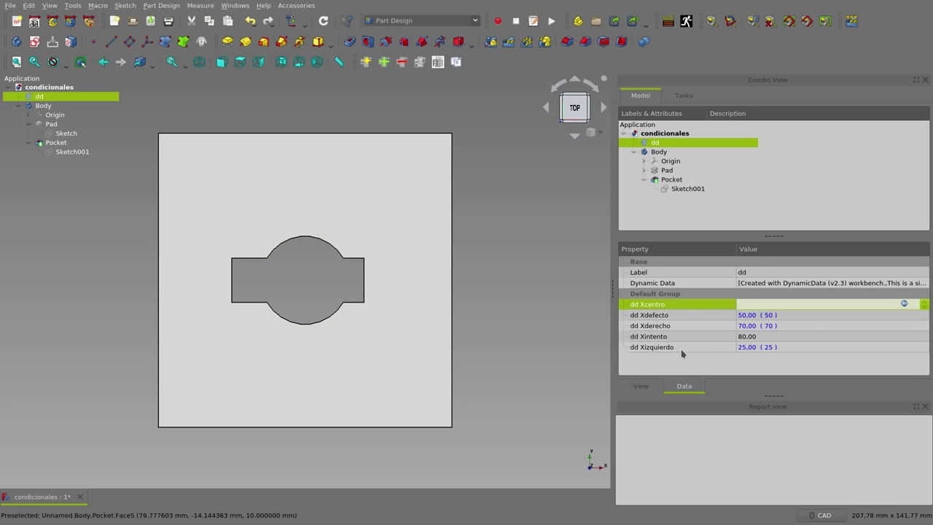
Step: Change dd Xintento to 20 and open Xcentro's formula, still evaluating to 50,00
{"action": "left_click", "coordinate": [748, 336]}
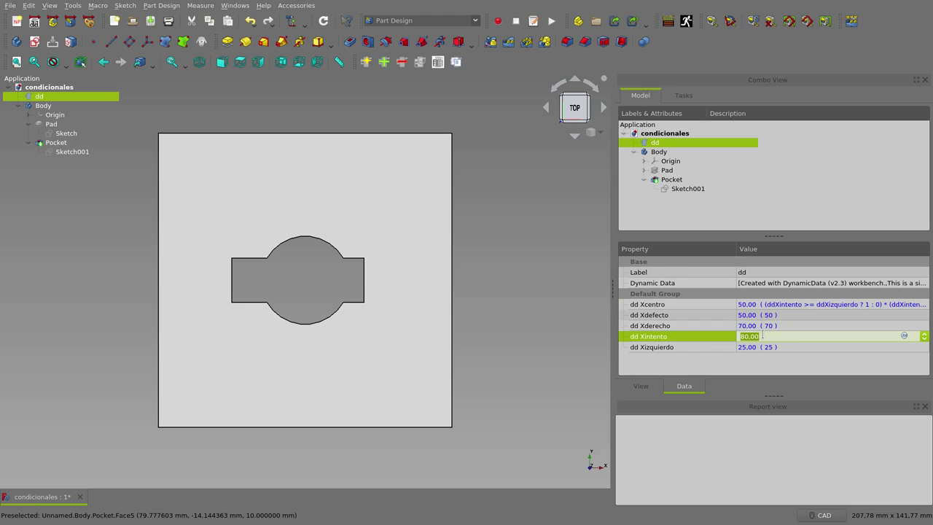
{"action": "type", "text": "20"}
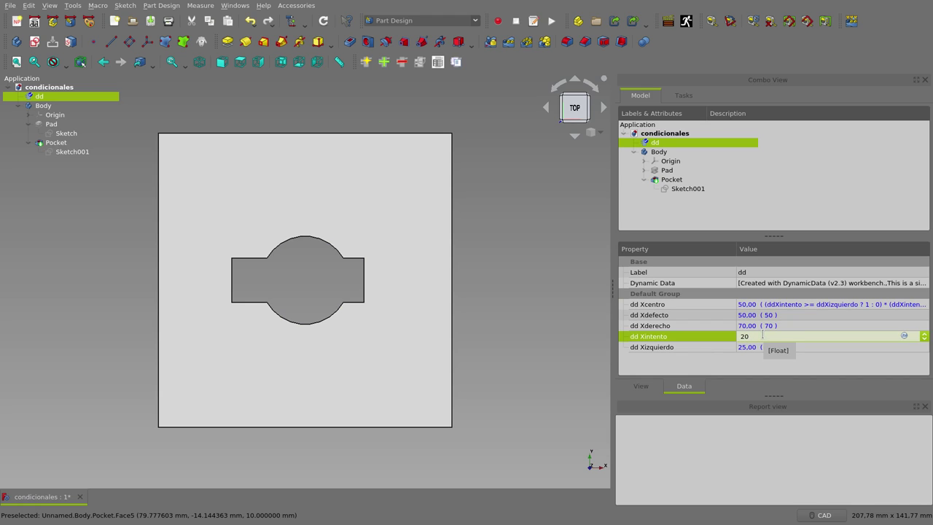
{"action": "left_click", "coordinate": [792, 348]}
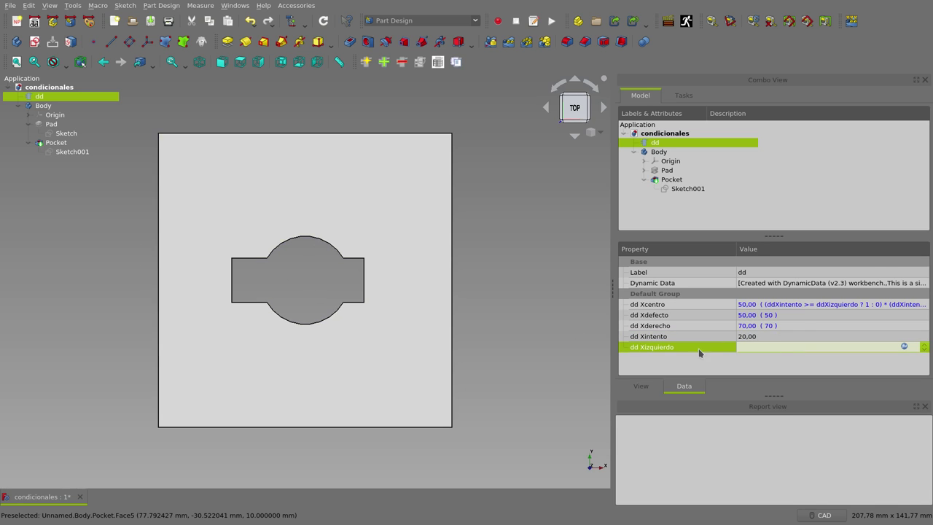
{"action": "left_click", "coordinate": [793, 304]}
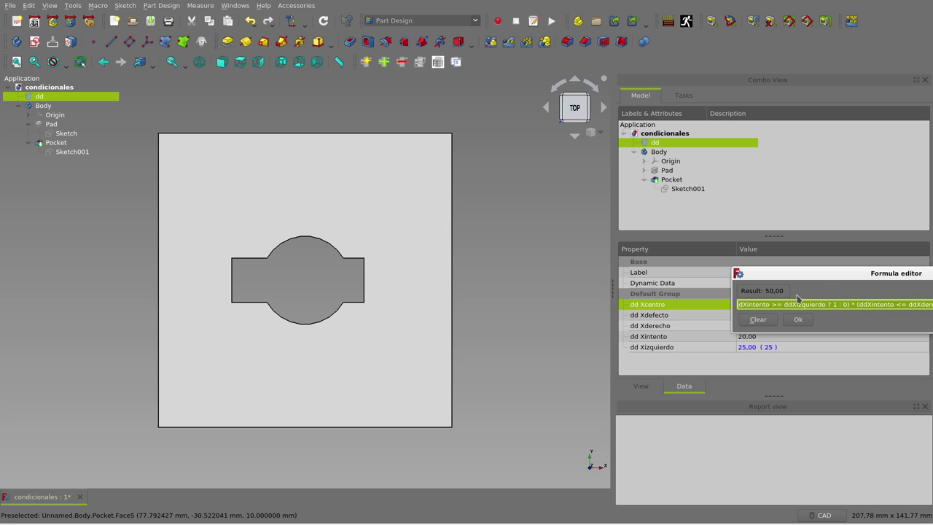
Step: Delete everything in Xcentro's formula after the first '1 : 0)' test
{"action": "left_click_drag", "start_coordinate": [835, 274], "coordinate": [538, 264]}
{"action": "left_click", "coordinate": [555, 295]}
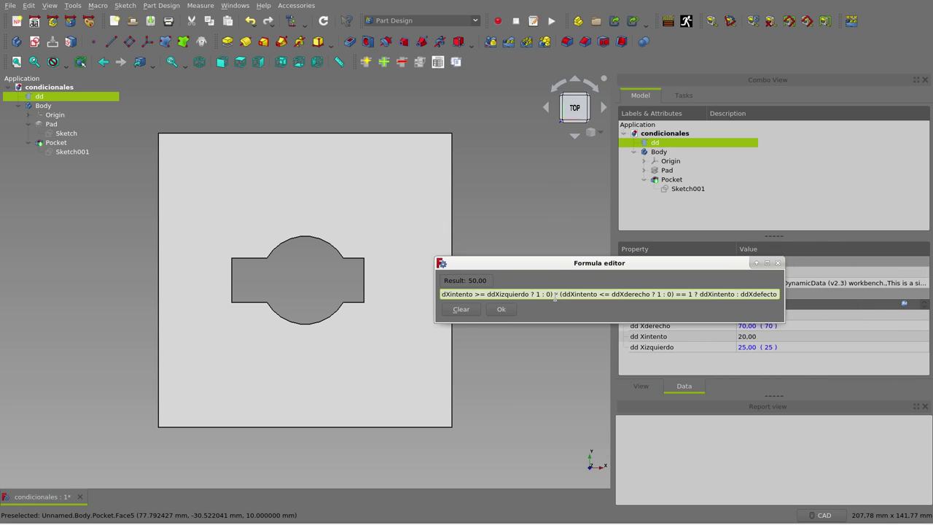
{"action": "left_click_drag", "start_coordinate": [555, 295], "coordinate": [788, 297]}
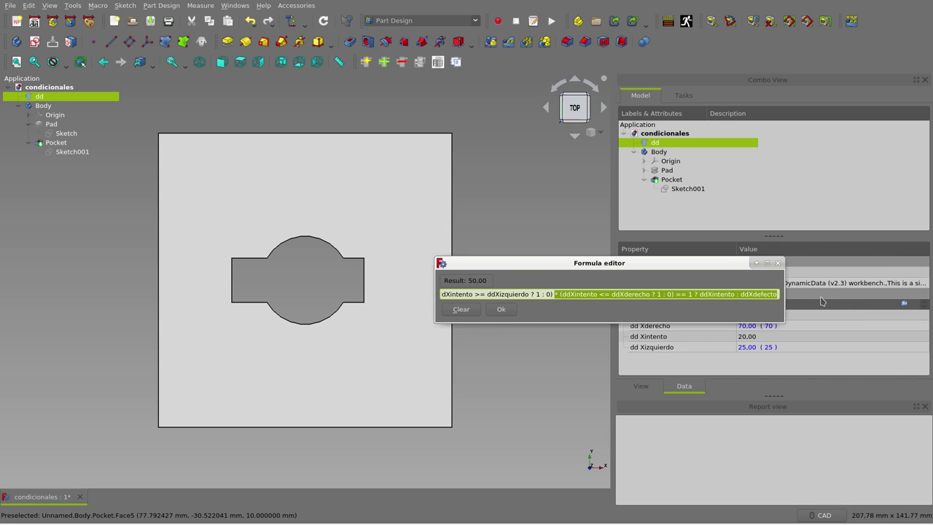
{"action": "key", "text": "Delete"}
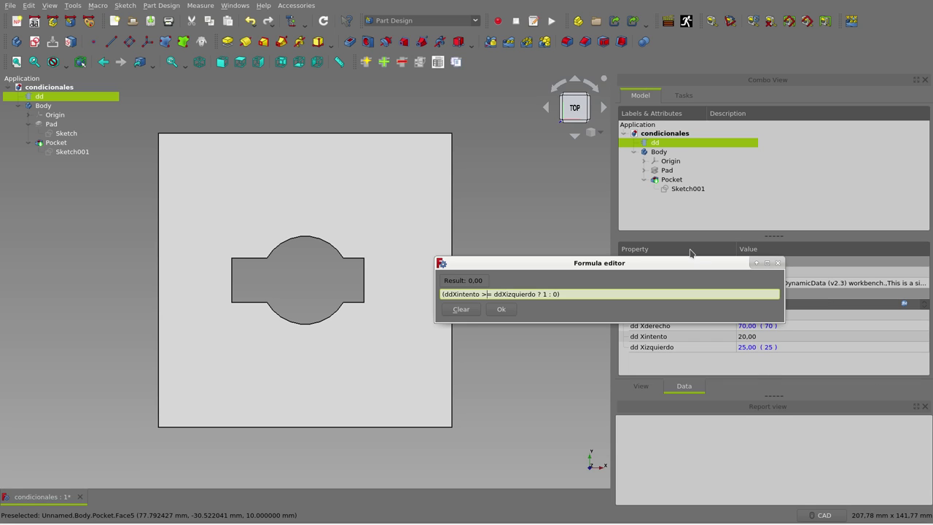
Step: Replace '>=' with '<' so the test reads ddXintento < ddXizquierdo, giving 1,00
{"action": "left_click_drag", "start_coordinate": [693, 262], "coordinate": [712, 180]}
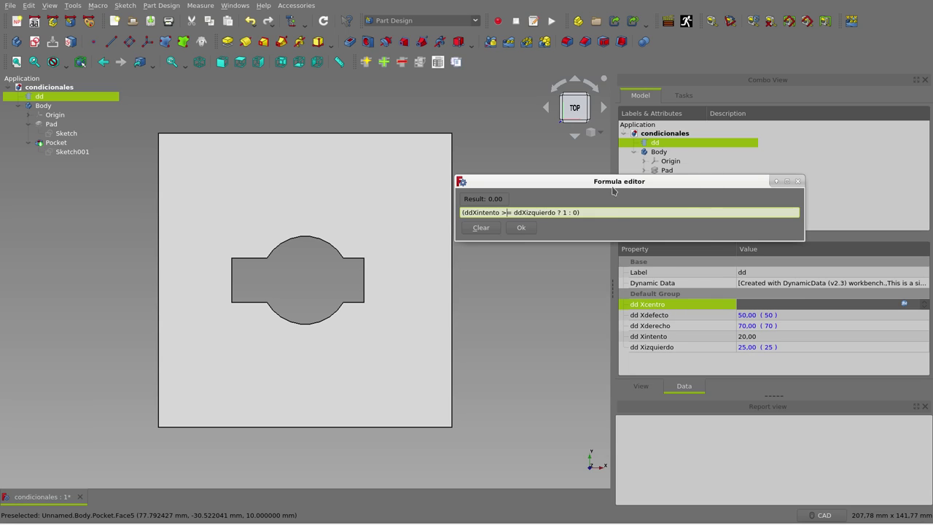
{"action": "left_click_drag", "start_coordinate": [631, 181], "coordinate": [679, 208]}
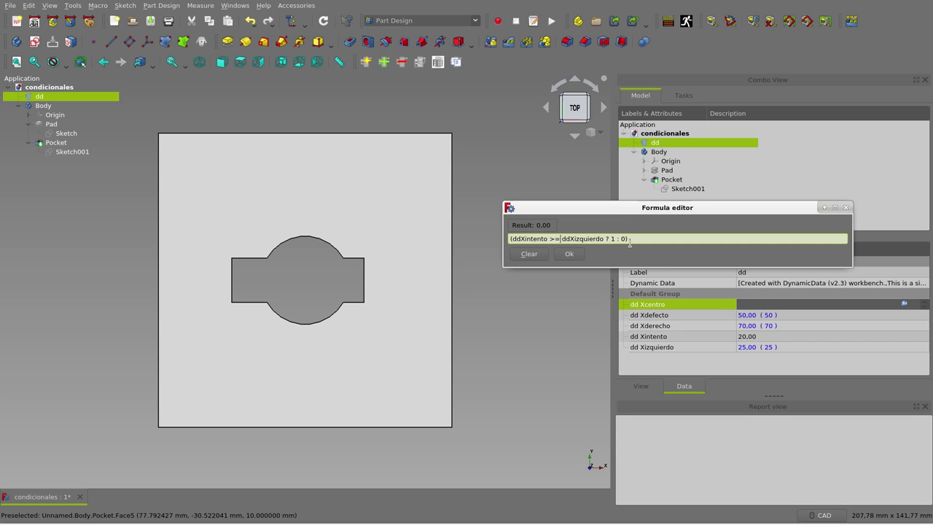
{"action": "key", "text": "BackSpace"}
{"action": "key", "text": "BackSpace"}
{"action": "type", "text": "z"}
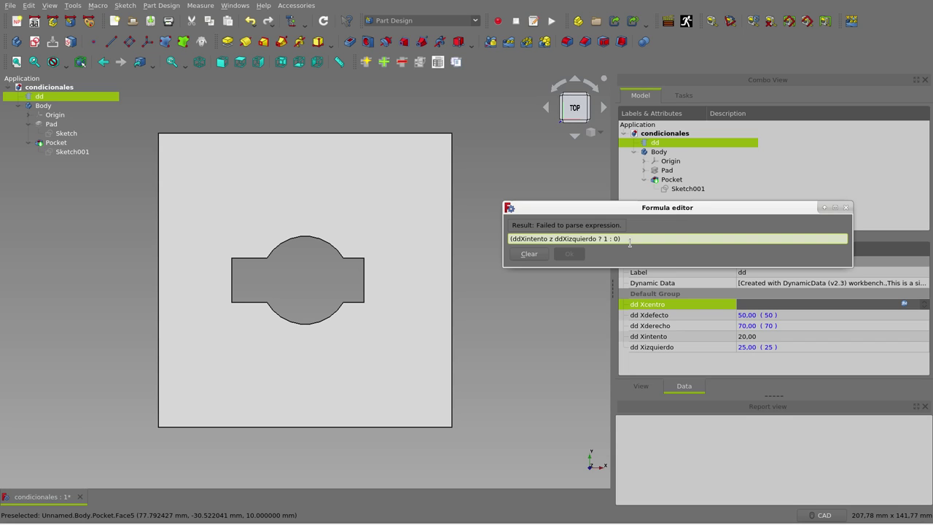
{"action": "key", "text": "BackSpace"}
{"action": "type", "text": "<"}
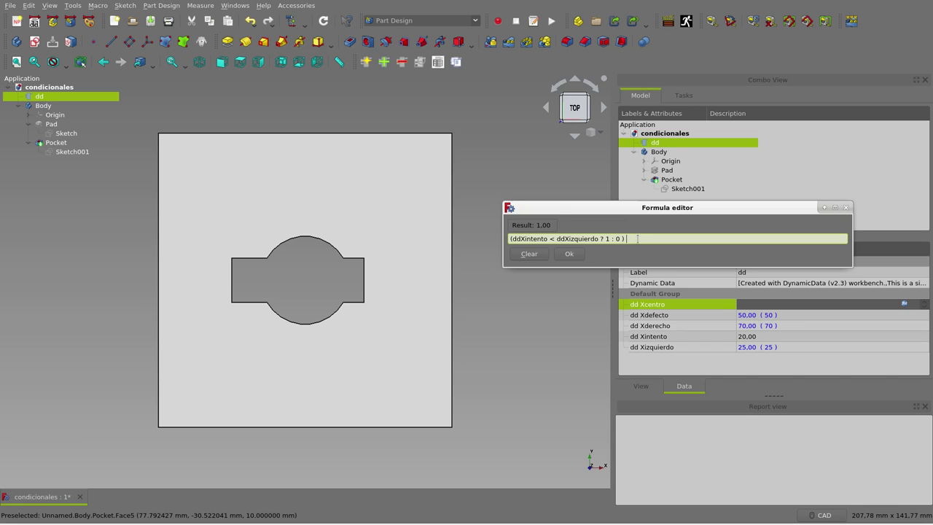
Step: Add a second condition group '(ddXintento>ddXderecho)' using name autocompletion
{"action": "type", "text": "()"}
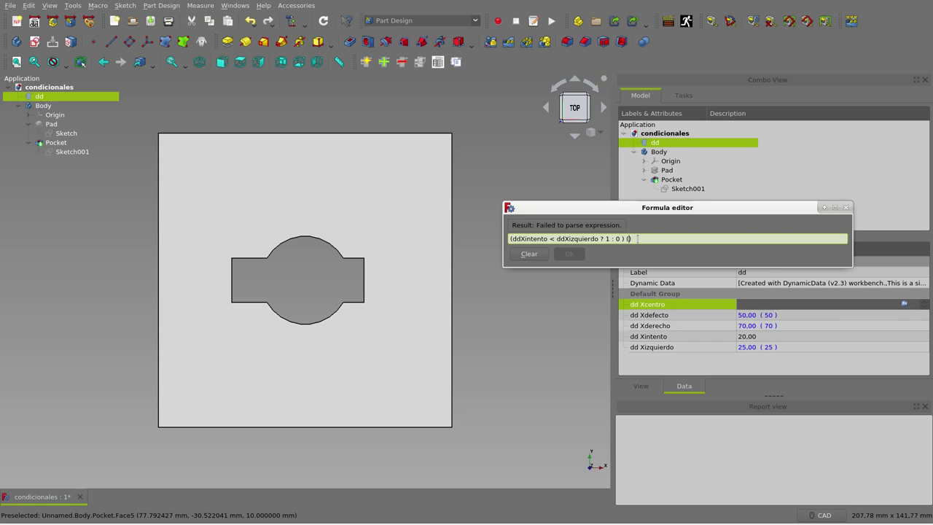
{"action": "type", "text": "xint"}
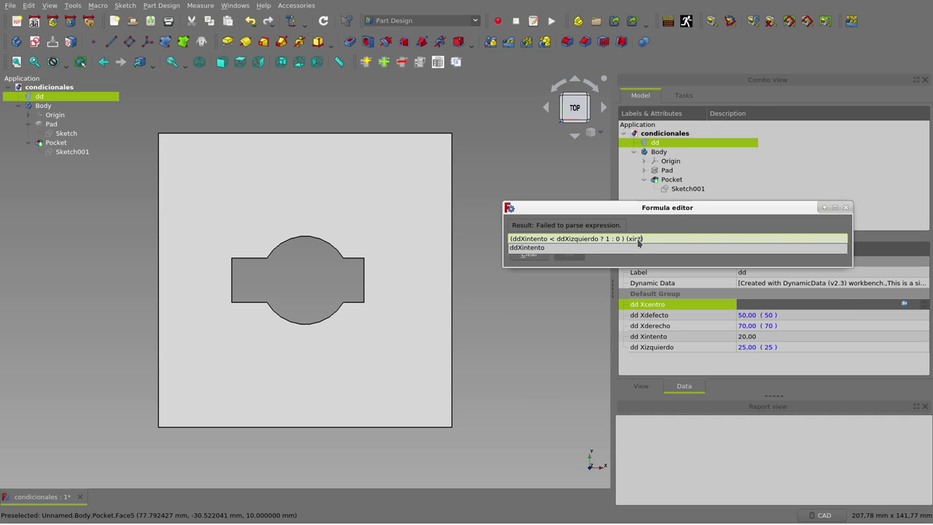
{"action": "left_click", "coordinate": [593, 248]}
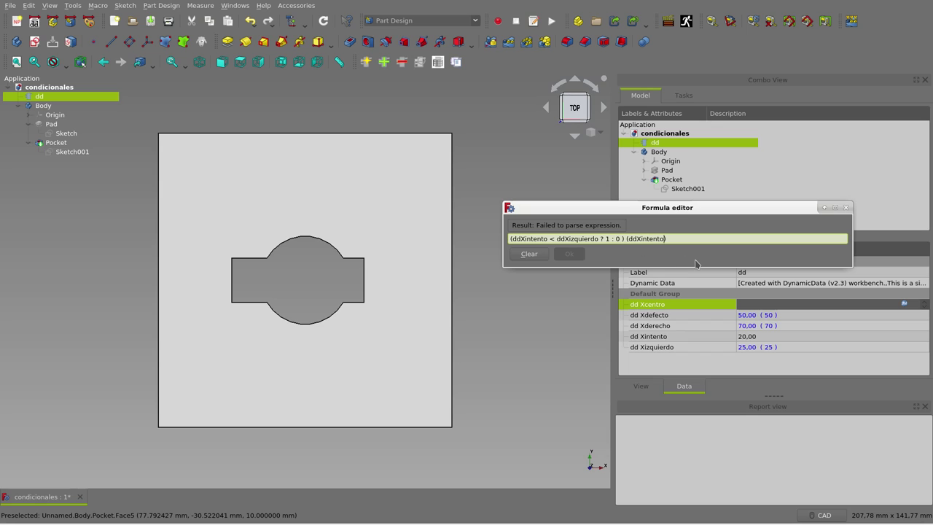
{"action": "type", "text": "> "}
{"action": "type", "text": " de"}
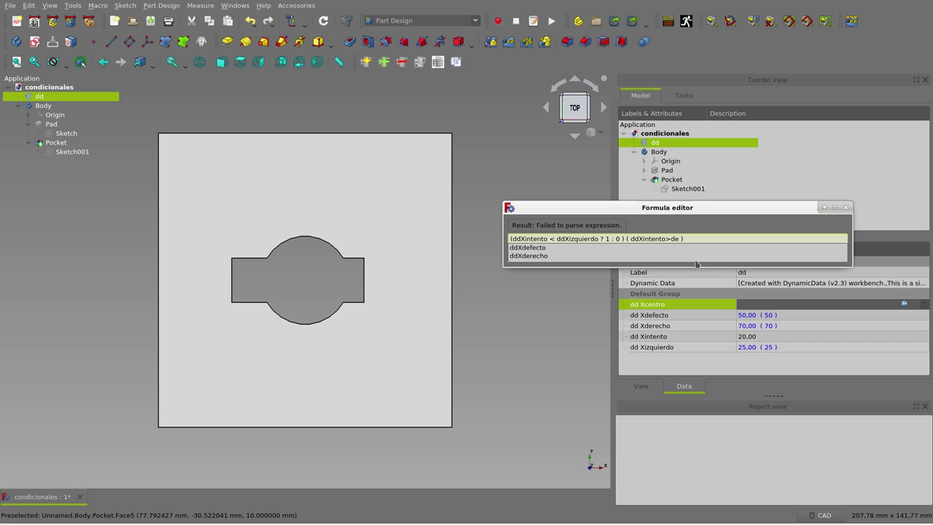
{"action": "left_click", "coordinate": [535, 256]}
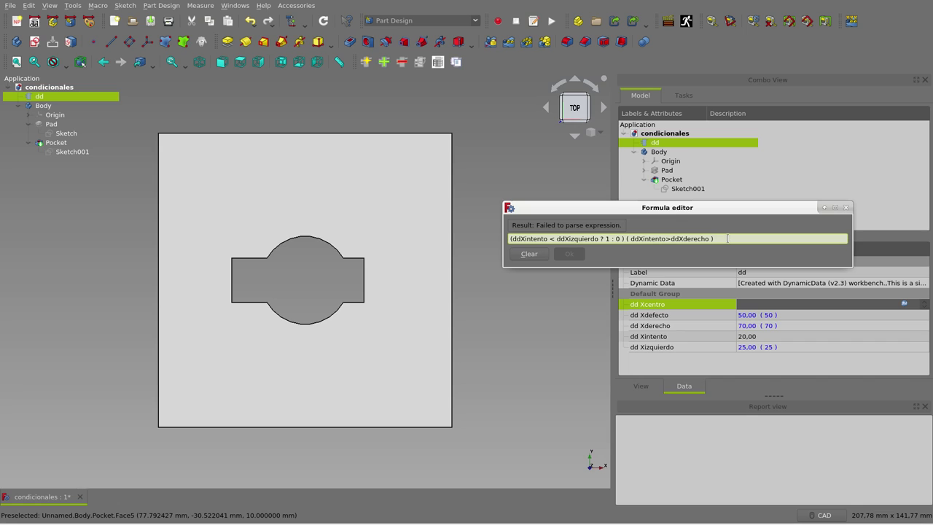
Step: Insert '+' before the second group and '?' before its closing parenthesis
{"action": "left_click", "coordinate": [626, 238]}
{"action": "type", "text": "+"}
{"action": "left_click", "coordinate": [731, 240]}
{"action": "type", "text": "?"}
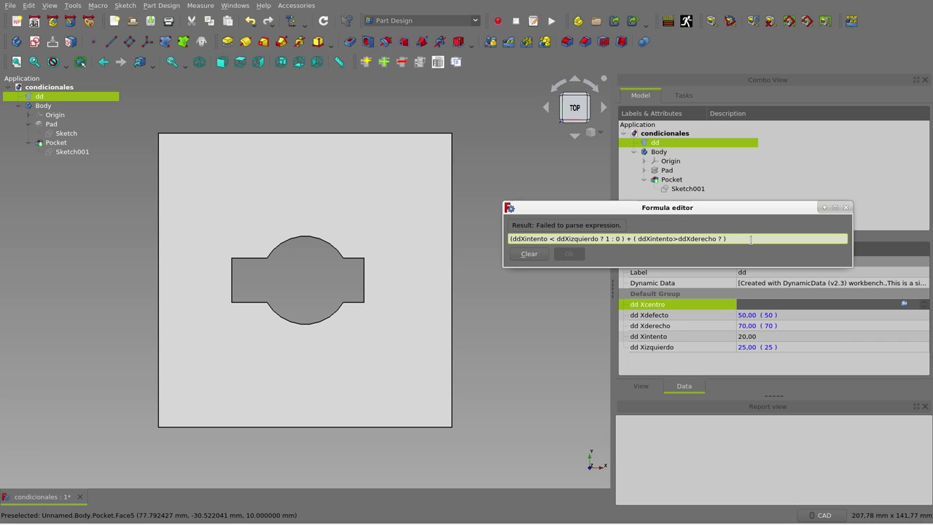